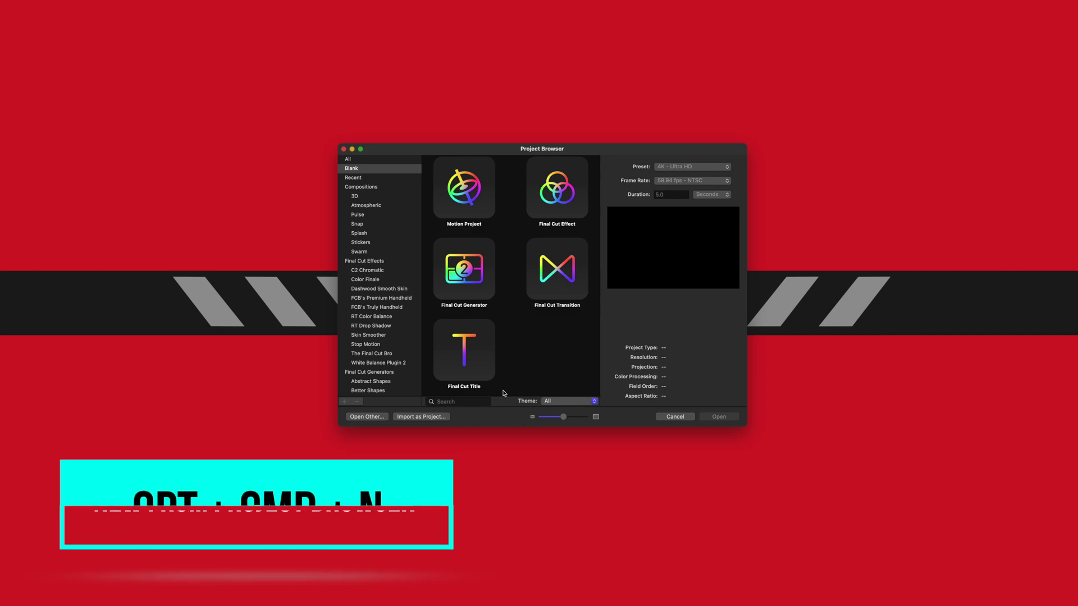
Import Running.mp4 from the Media folder as a new Motion project
{"action": "left_click", "coordinate": [416, 419]}
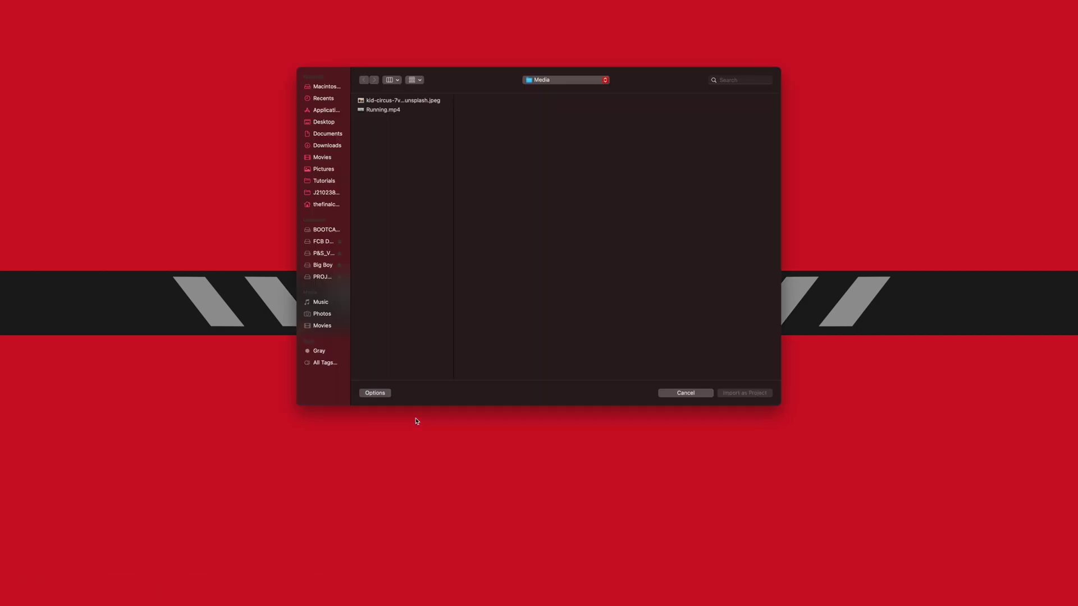
{"action": "left_click", "coordinate": [376, 109]}
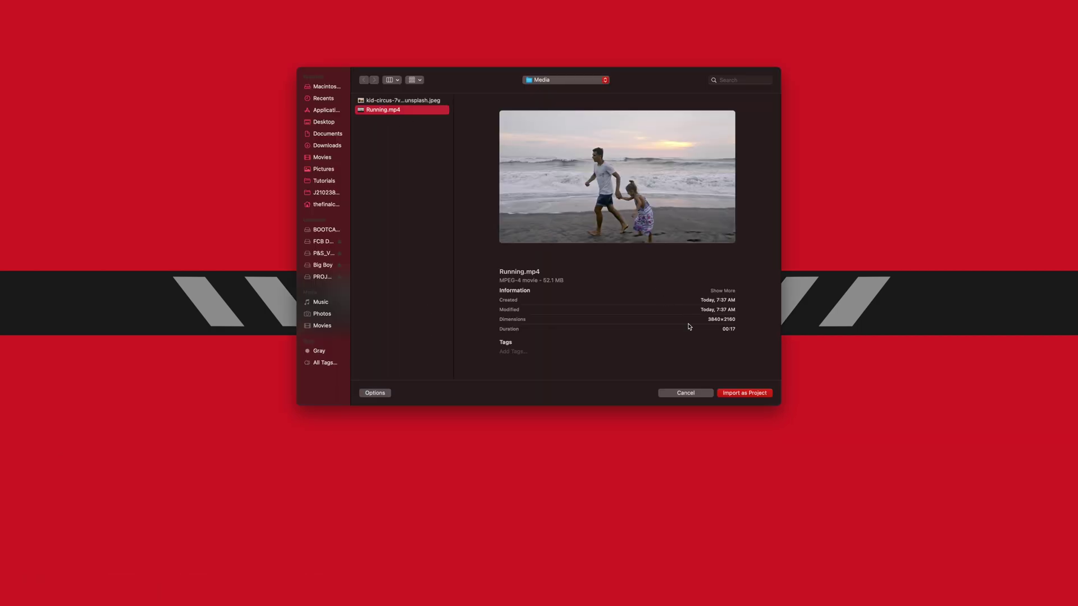
{"action": "left_click", "coordinate": [732, 394]}
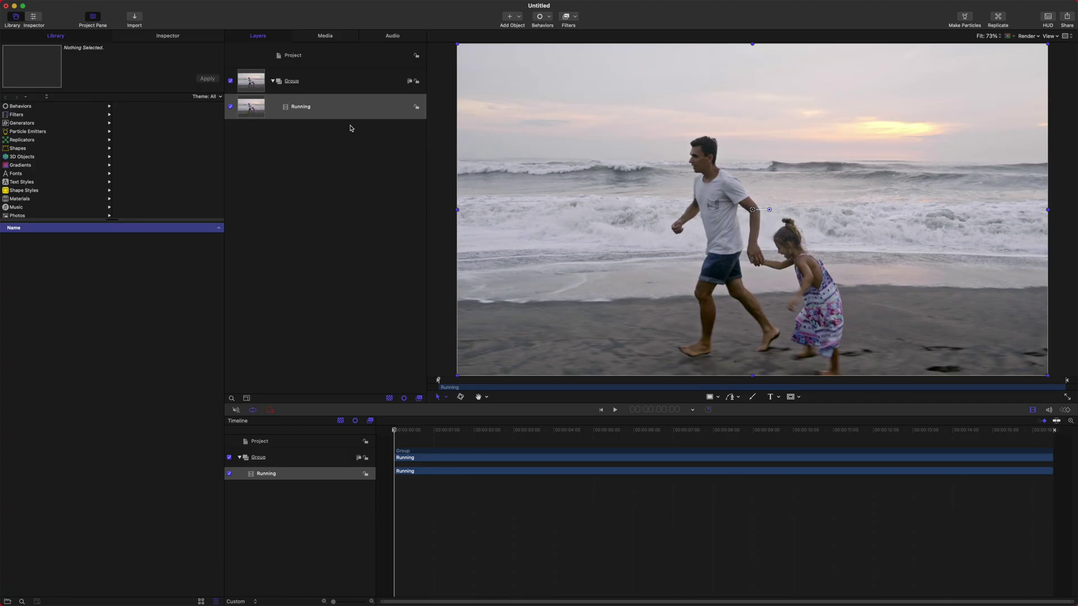
Apply Motion Tracking > Analyze Motion to the Running layer to track the man's head
{"action": "left_click", "coordinate": [345, 110]}
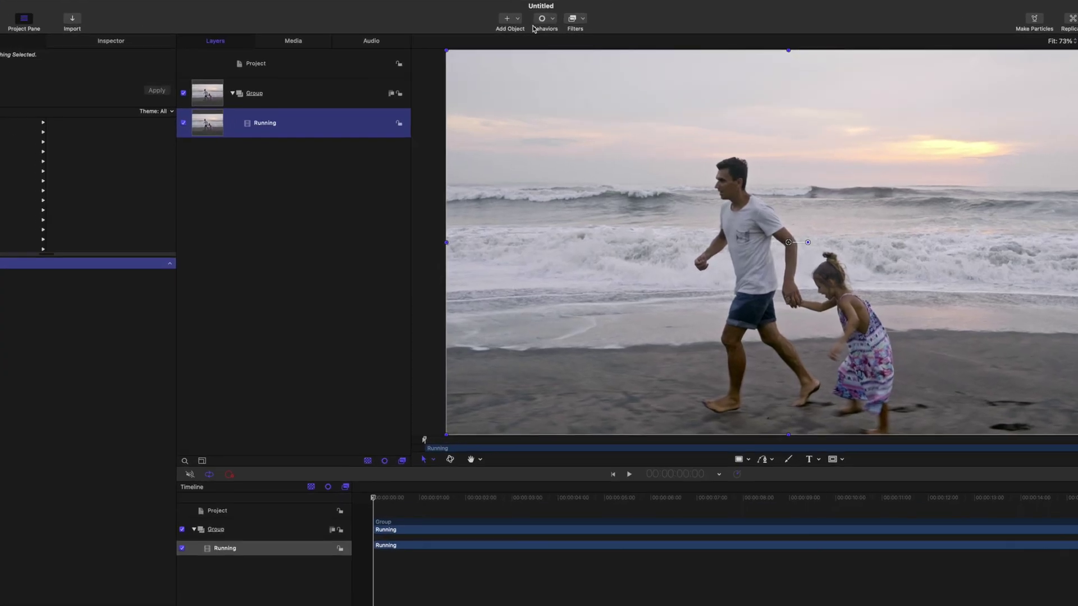
{"action": "left_click", "coordinate": [539, 18]}
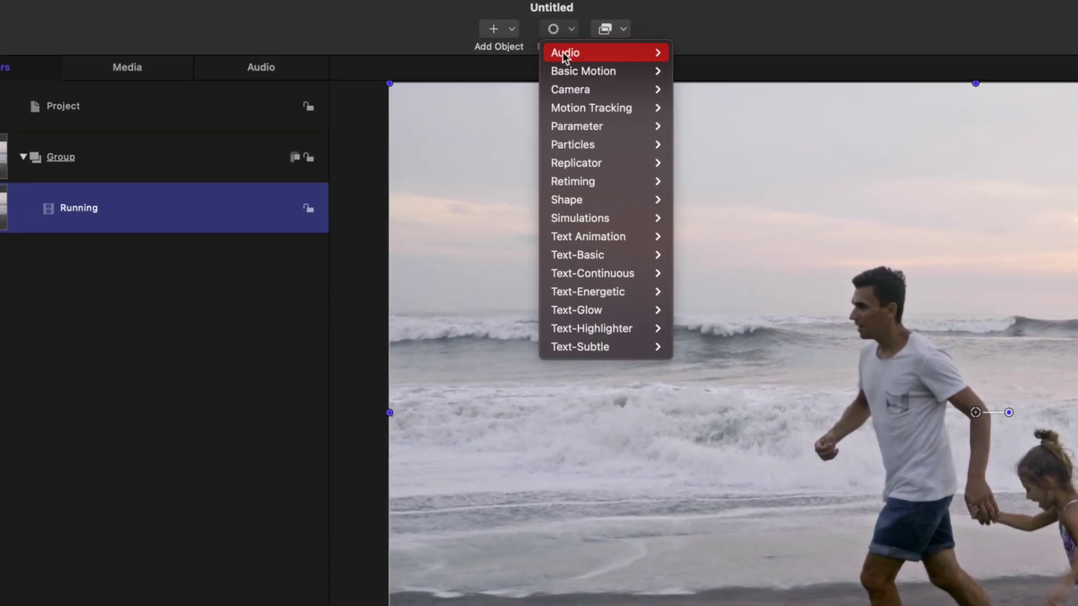
{"action": "mouse_move", "coordinate": [587, 91]}
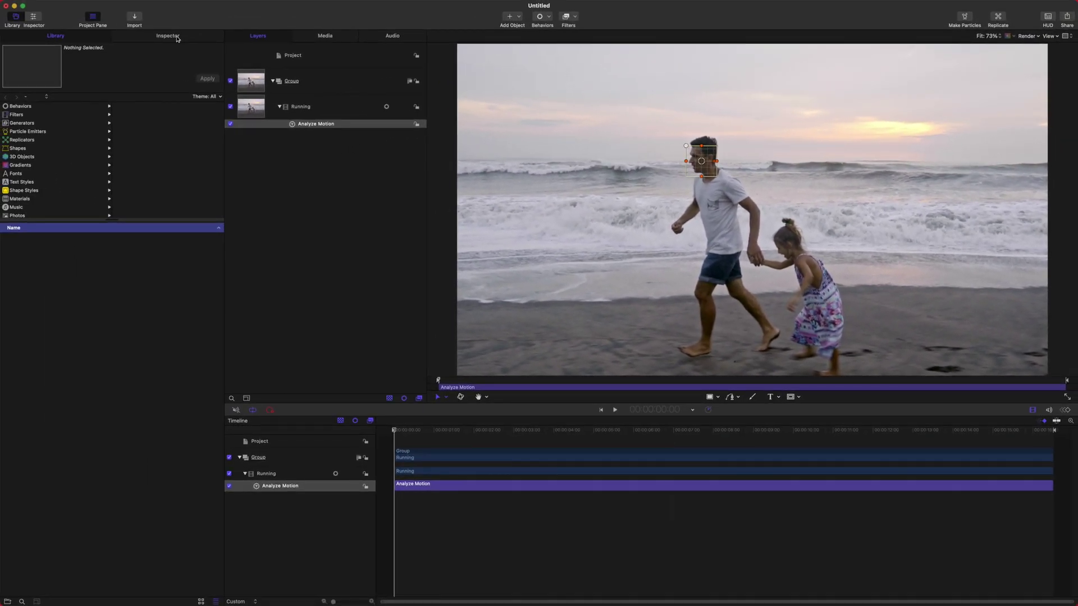
Analyze the man's head motion in the Behaviors Inspector, stopping partway through the clip
{"action": "left_click", "coordinate": [168, 36]}
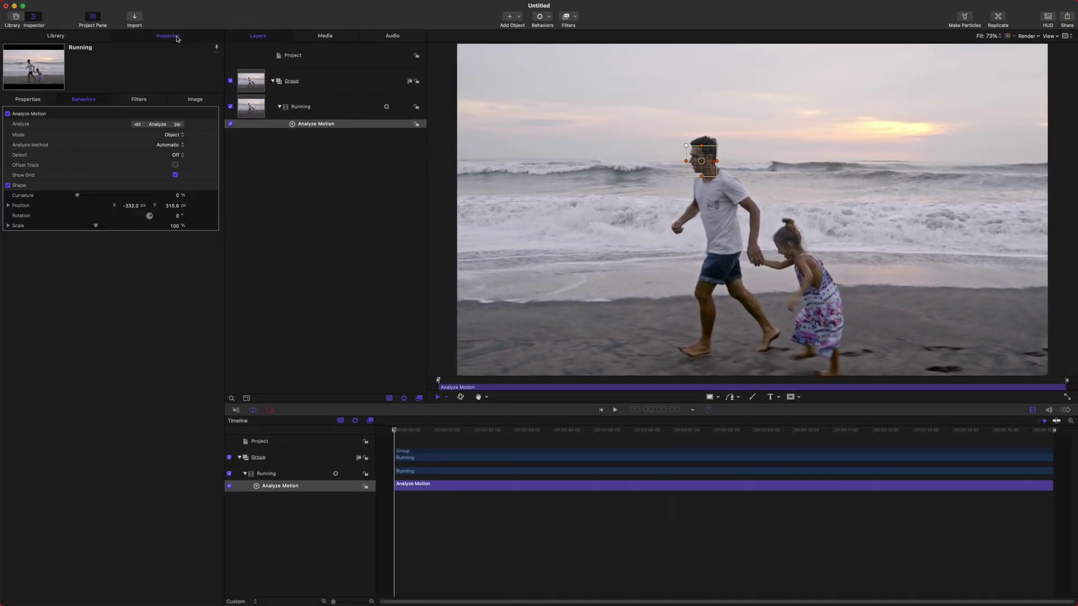
{"action": "left_click", "coordinate": [158, 124]}
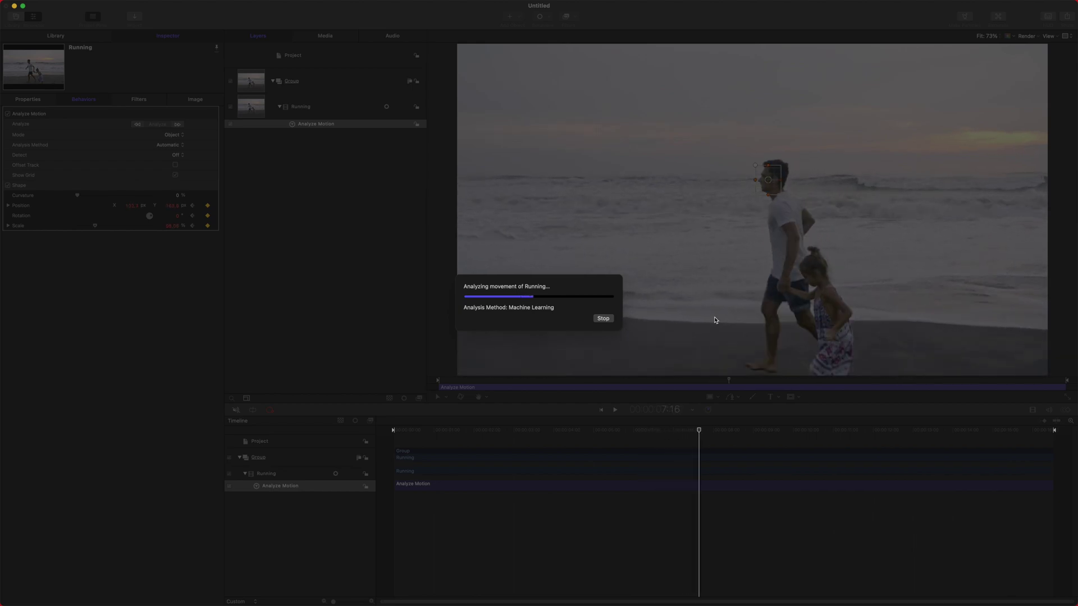
{"action": "left_click", "coordinate": [611, 322]}
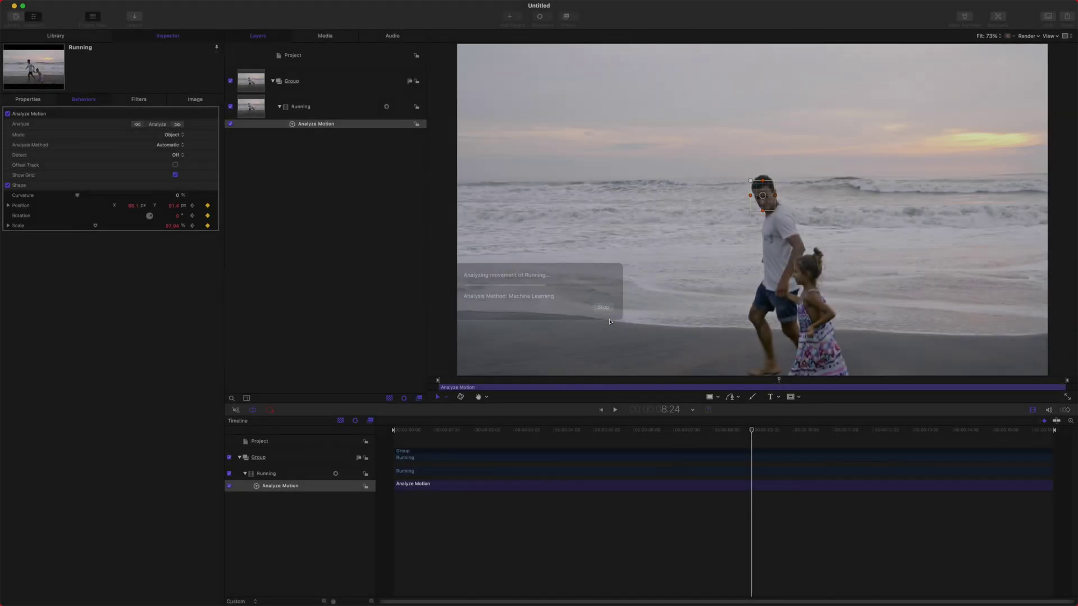
Trim the Running clip to end around 9 seconds, then return to the start with Running selected
{"action": "left_click", "coordinate": [761, 457]}
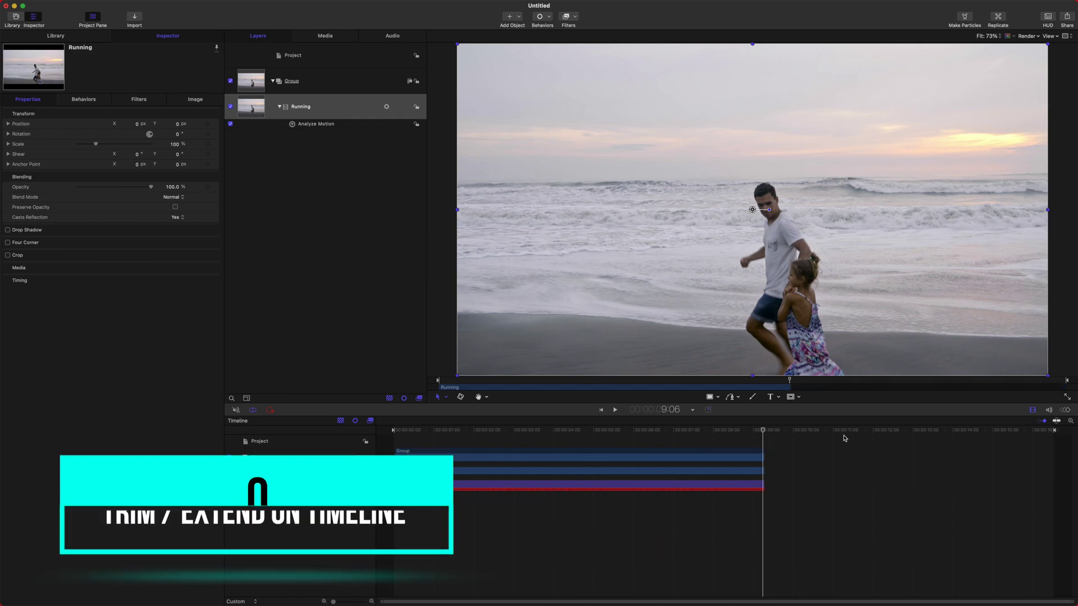
{"action": "left_click_drag", "start_coordinate": [1035, 430], "coordinate": [767, 422]}
{"action": "key", "text": "Home"}
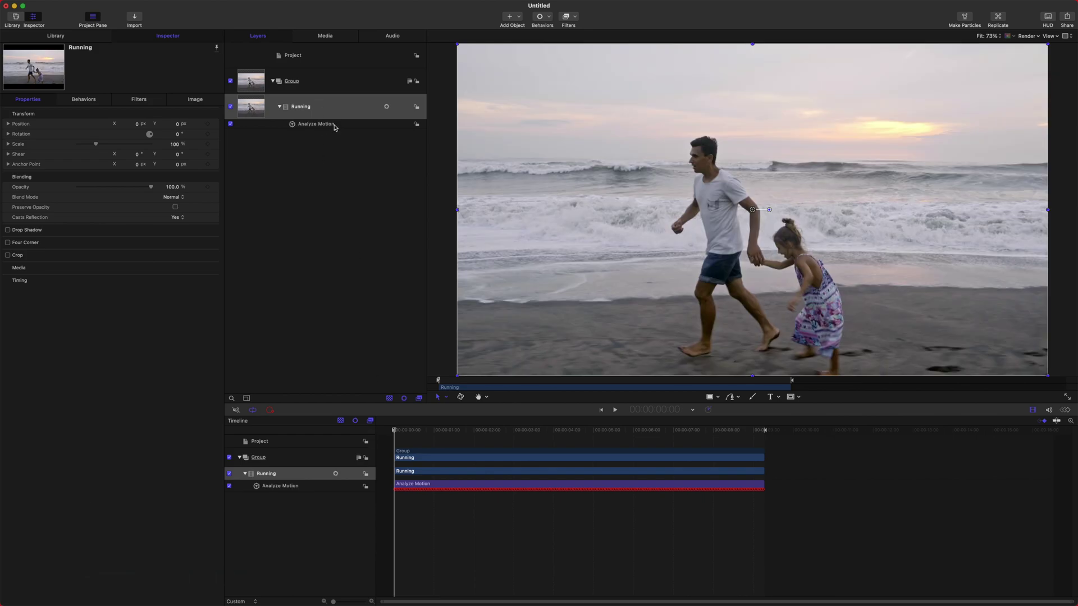
{"action": "left_click", "coordinate": [296, 111]}
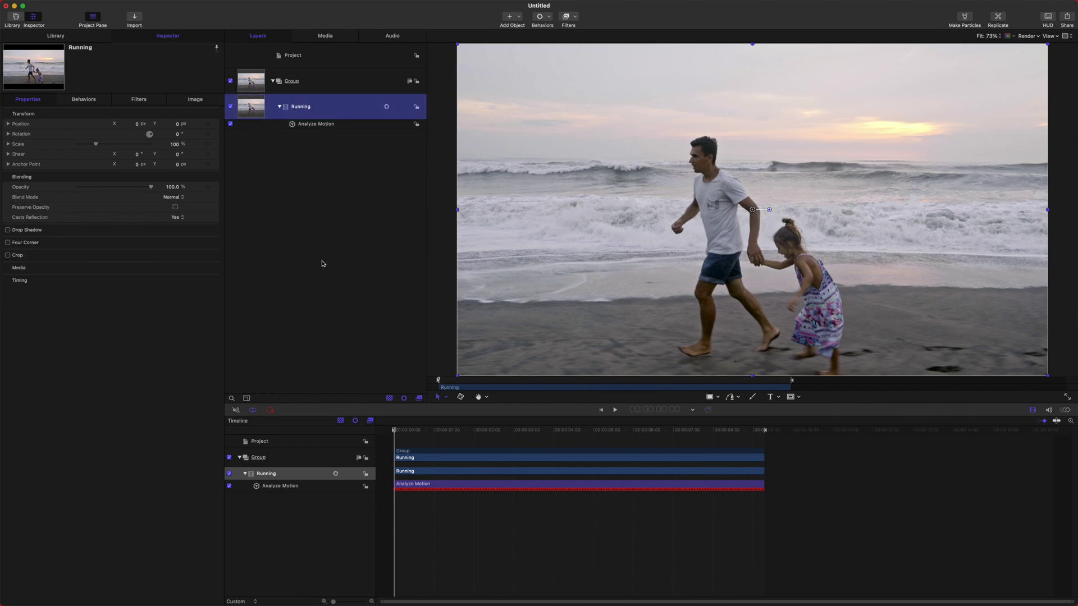
Duplicate Running as Running copy and delete the copy's Analyze Motion behavior
{"action": "key", "text": "super+d"}
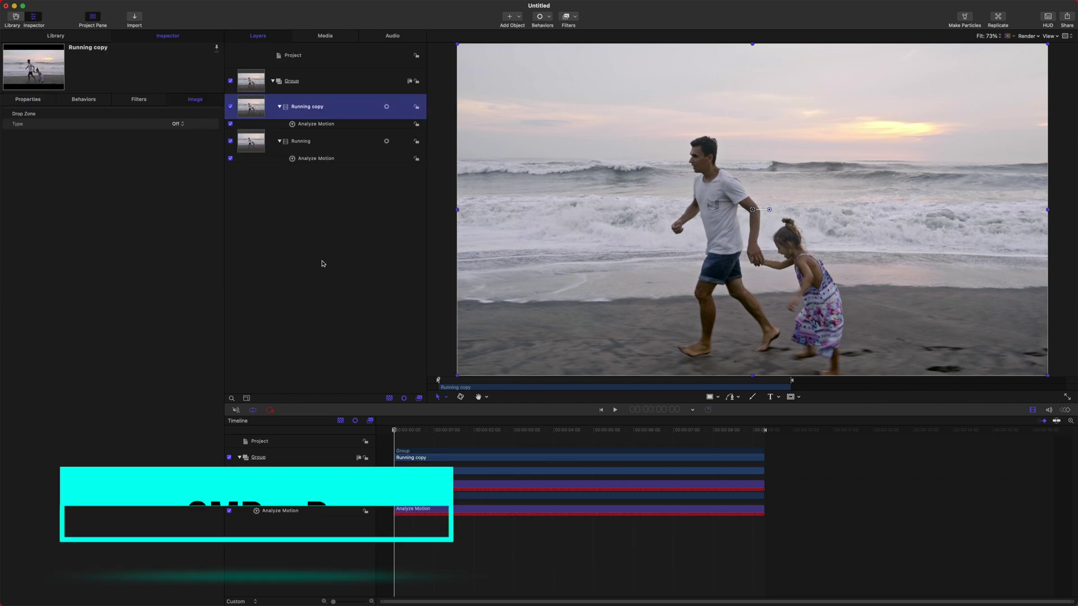
{"action": "left_click", "coordinate": [323, 141]}
{"action": "left_click", "coordinate": [333, 126]}
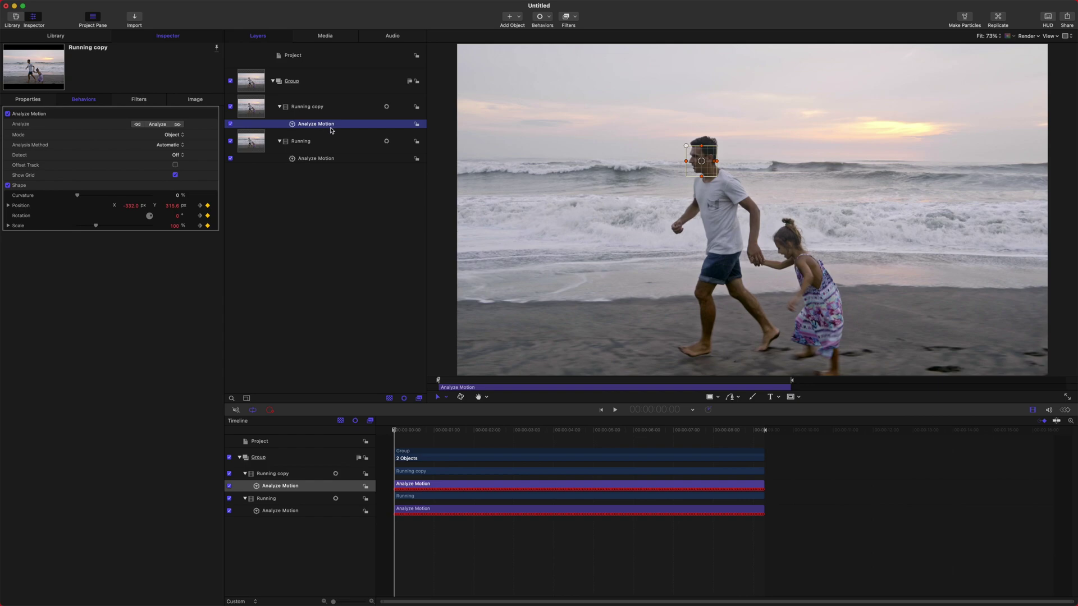
{"action": "key", "text": "Delete"}
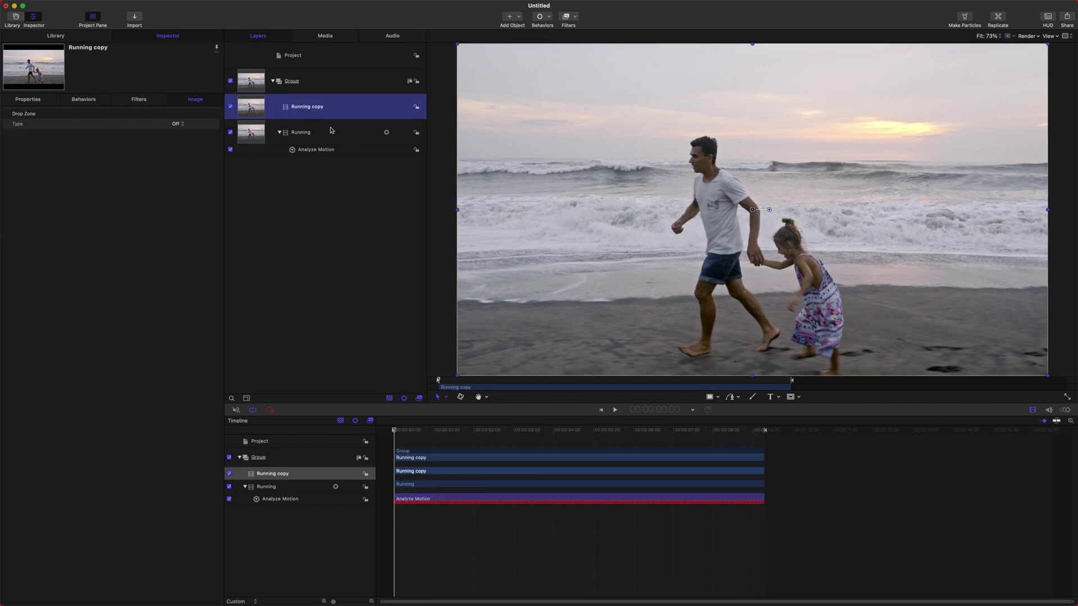
Add a Match Move behavior to Running copy using the Analyze Motion track as its source
{"action": "left_click", "coordinate": [542, 16]}
{"action": "mouse_move", "coordinate": [571, 56]}
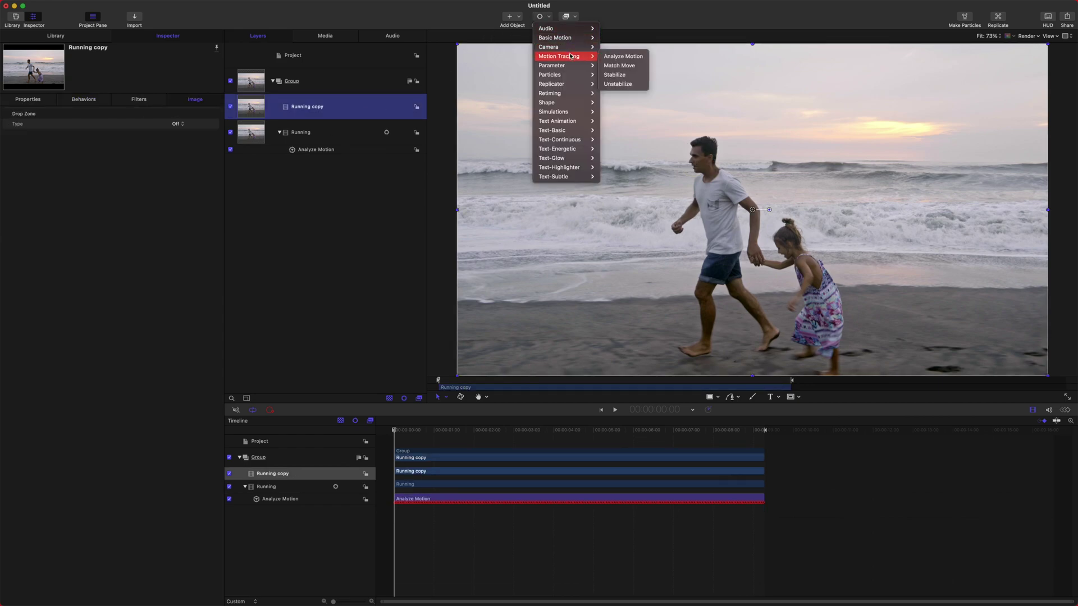
{"action": "left_click", "coordinate": [619, 66]}
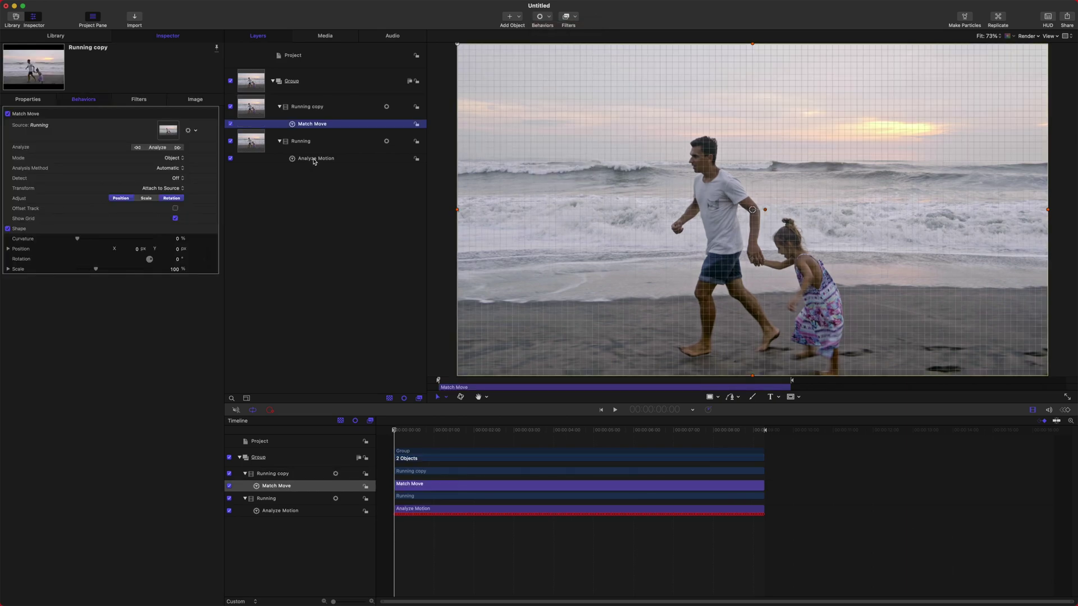
{"action": "left_click_drag", "start_coordinate": [314, 162], "coordinate": [172, 136]}
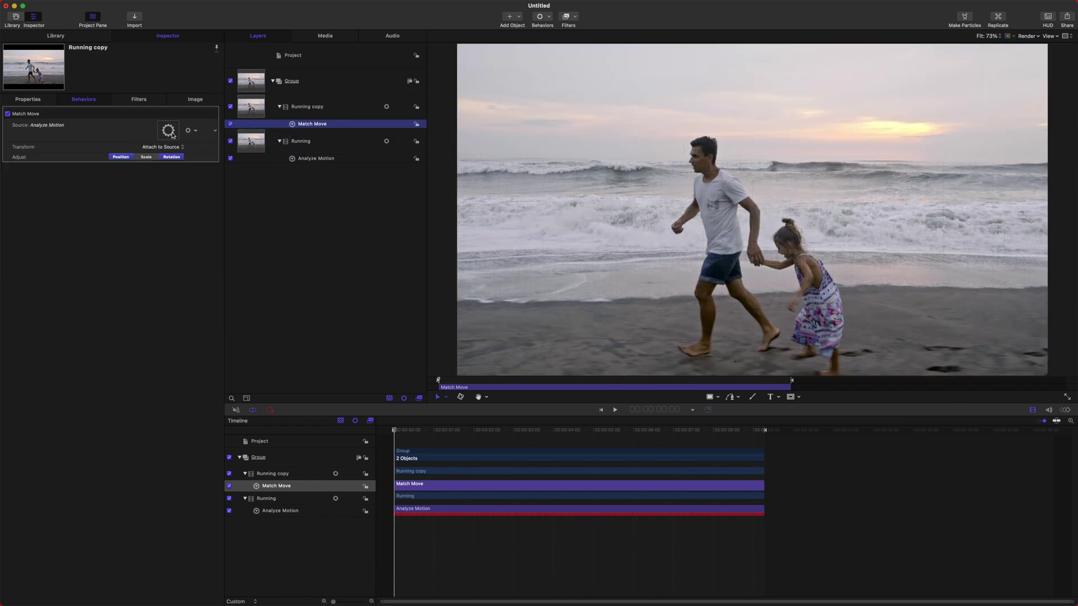
Reselect Running copy, scrub through the clip to check the tracking, and return to the first frame
{"action": "left_click", "coordinate": [333, 106]}
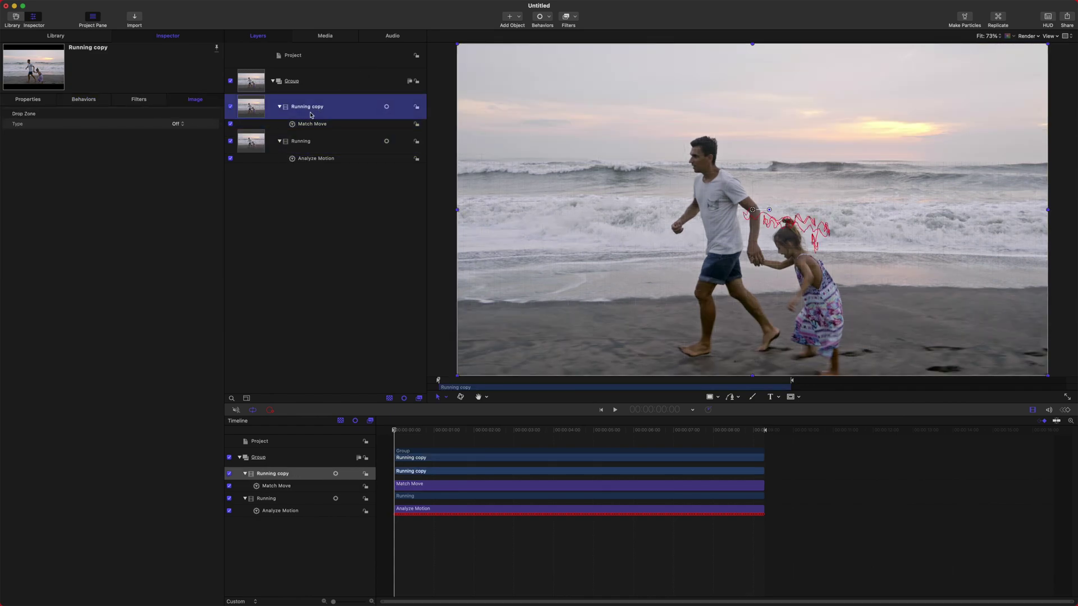
{"action": "left_click", "coordinate": [320, 149]}
{"action": "key", "text": "Up"}
{"action": "left_click_drag", "start_coordinate": [438, 434], "coordinate": [554, 432]}
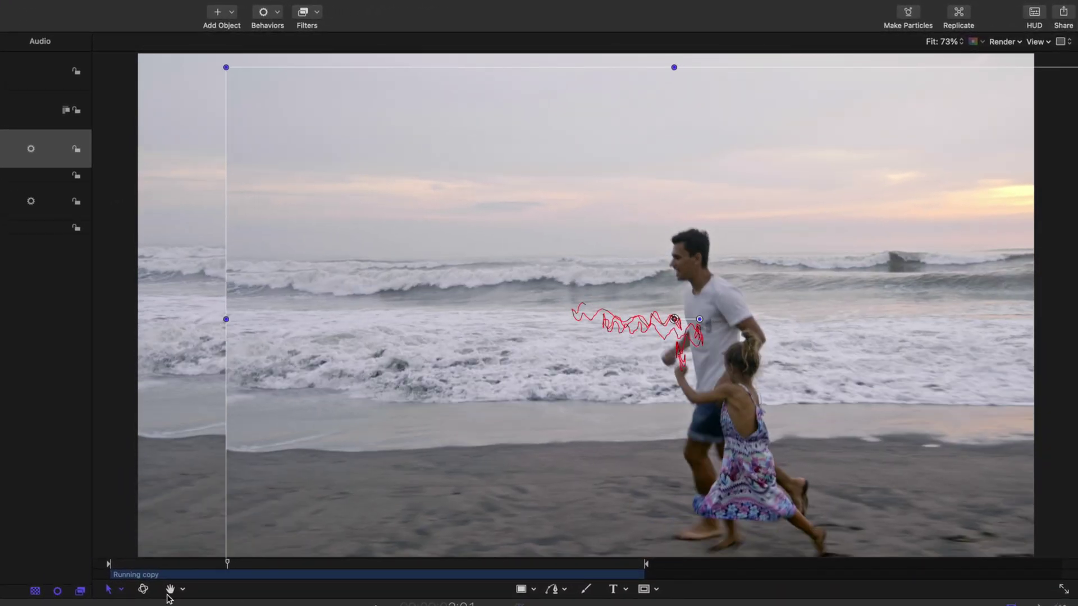
{"action": "key", "text": "Home"}
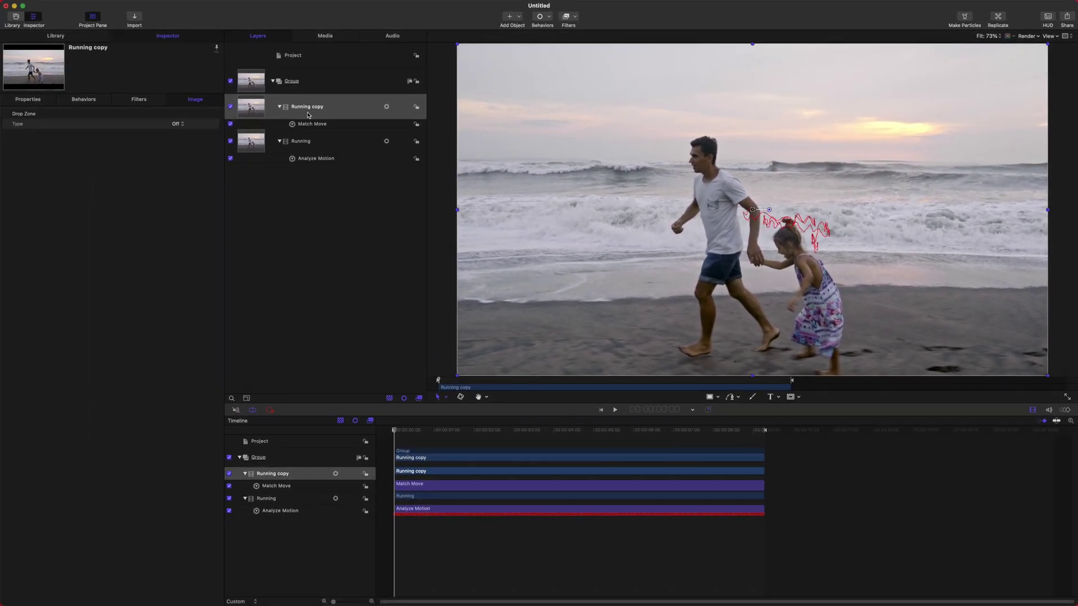
Add a Negate parameter behavior to Running copy's Position in the Properties tab
{"action": "left_click", "coordinate": [28, 100]}
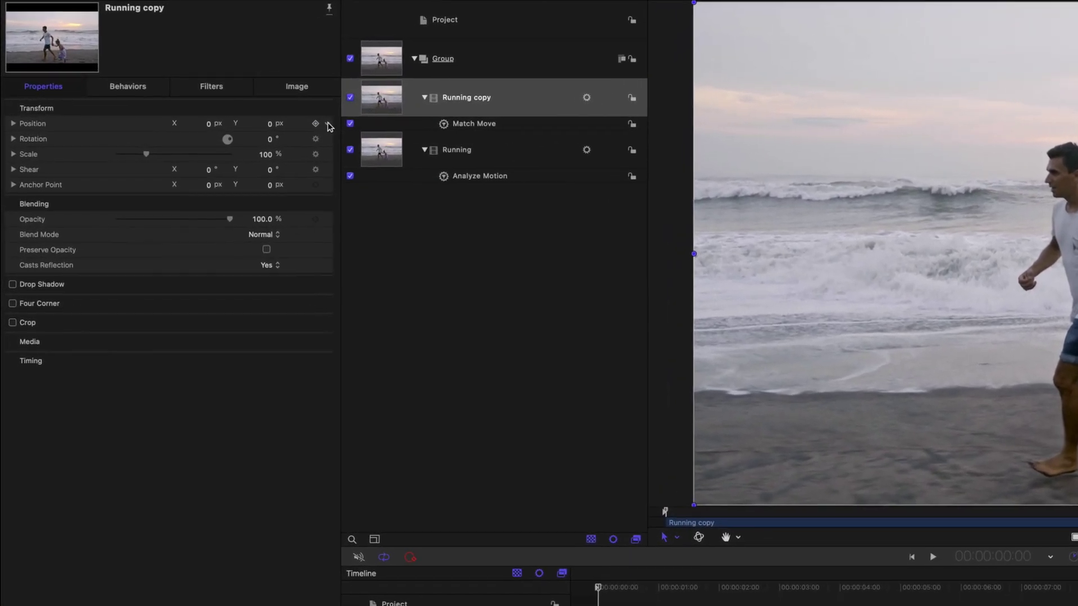
{"action": "left_click", "coordinate": [215, 124]}
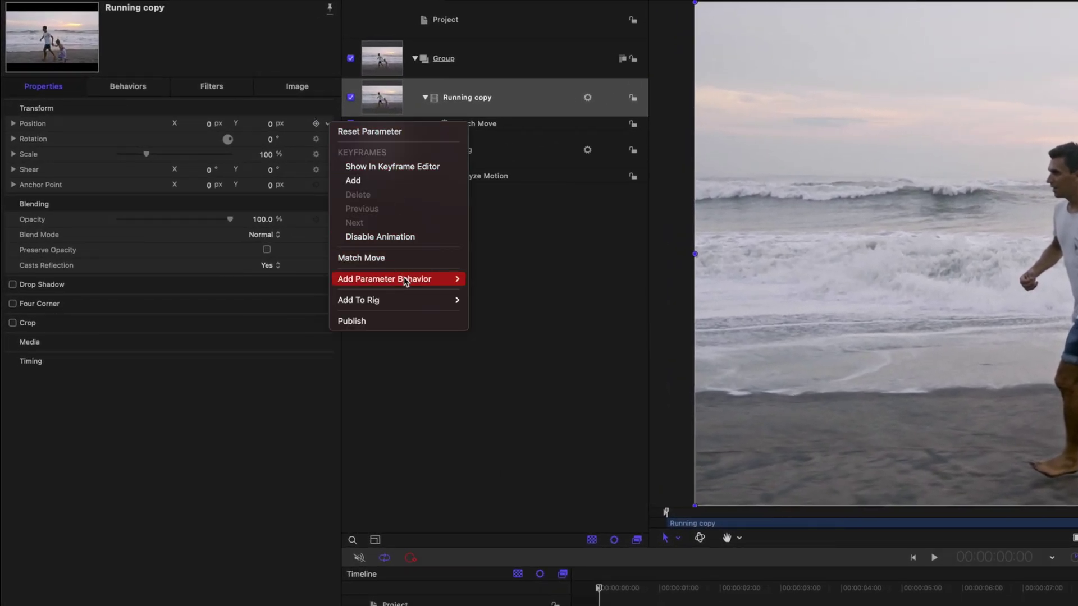
{"action": "mouse_move", "coordinate": [413, 278]}
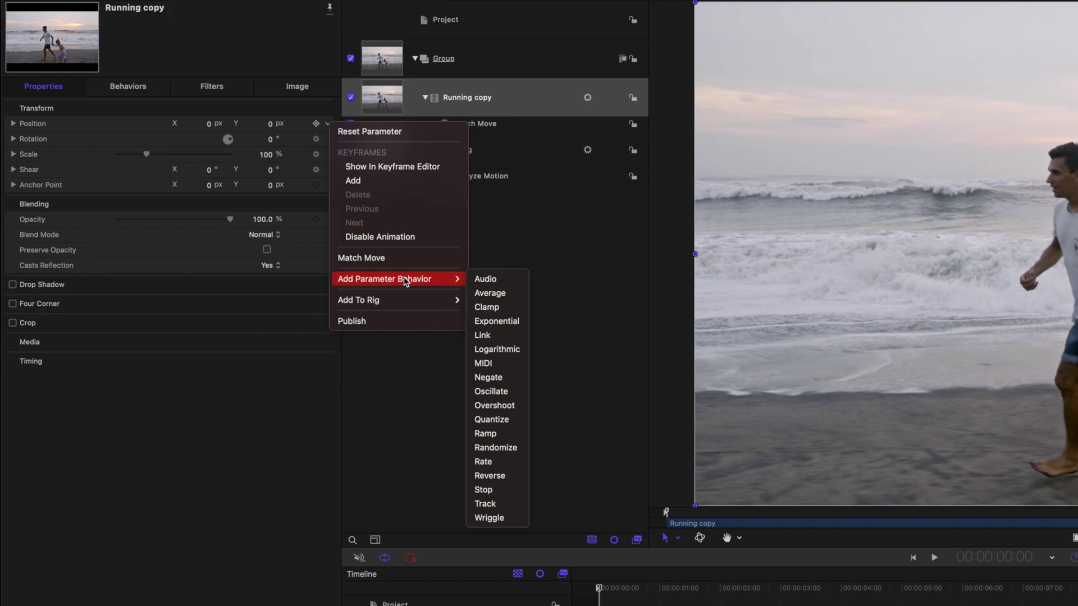
{"action": "left_click", "coordinate": [498, 377]}
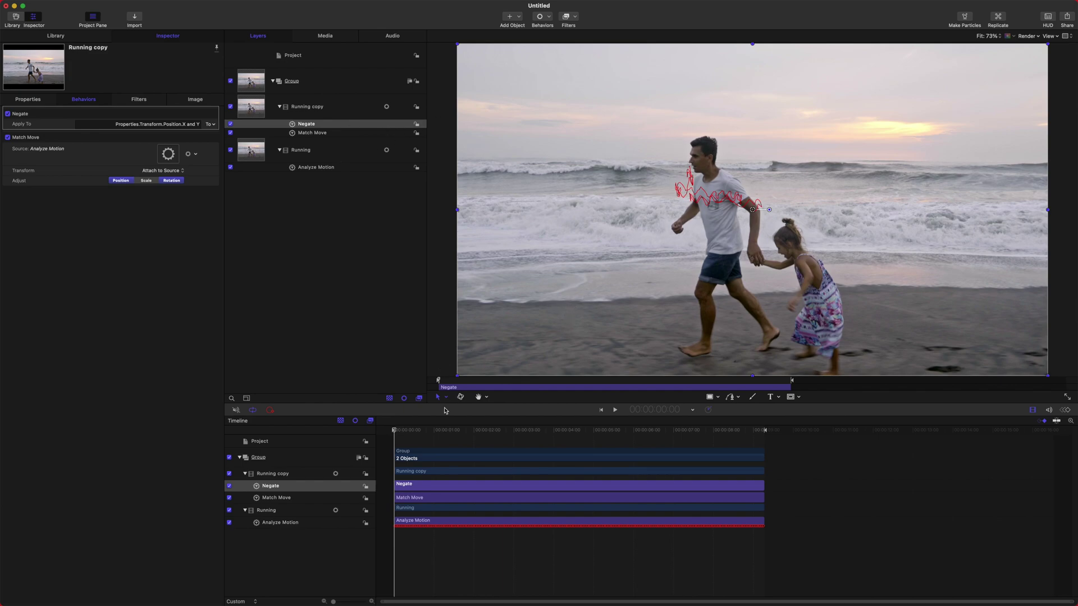
Play the clip to preview the stabilization, then return to the start
{"action": "key", "text": "space"}
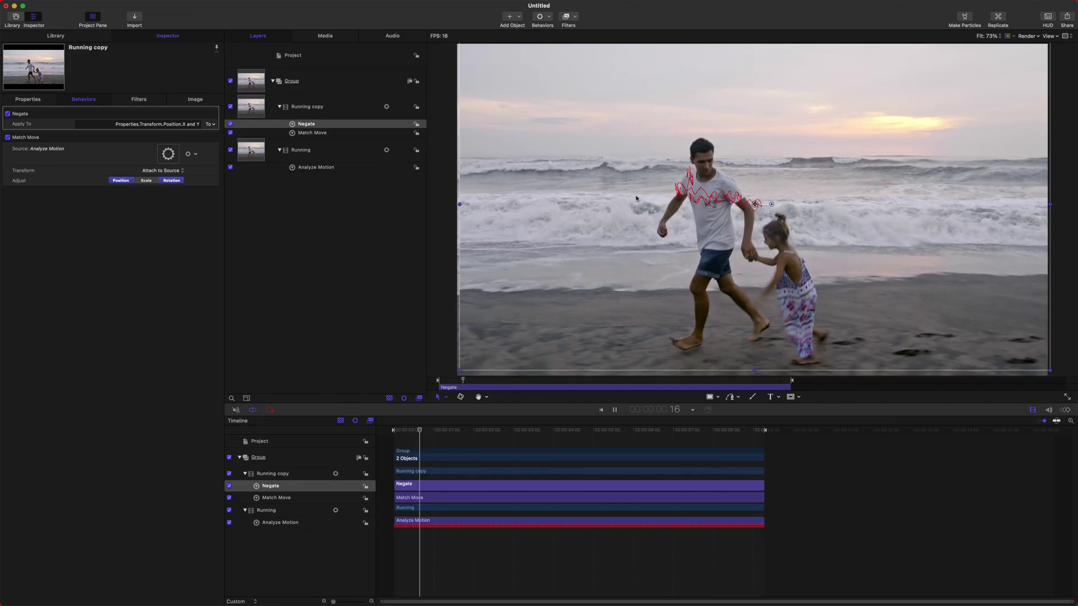
{"action": "key", "text": "space"}
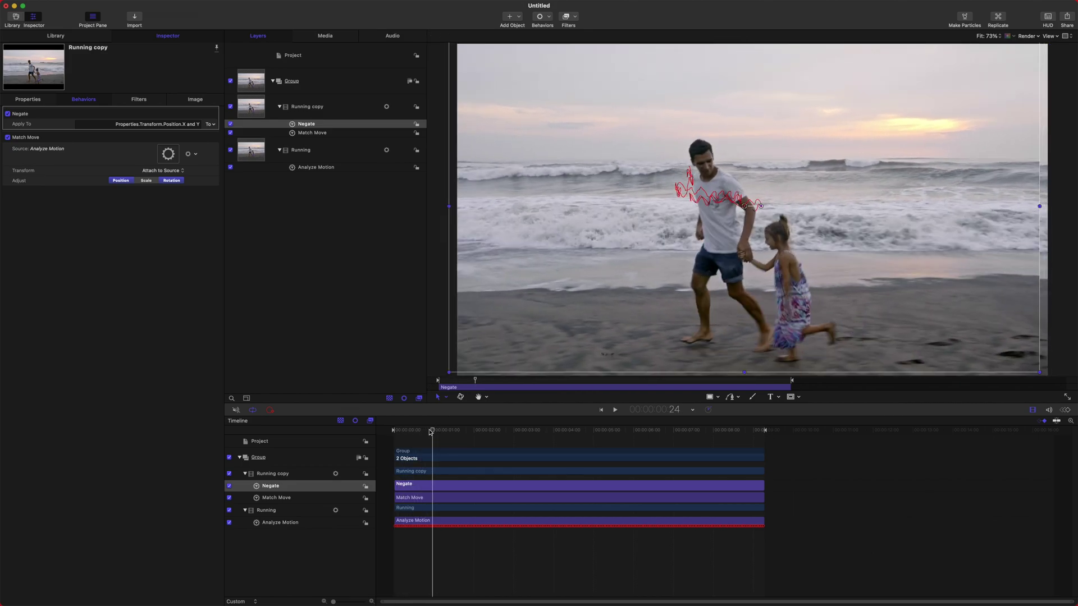
{"action": "key", "text": "Home"}
Hide the original Running layer, replay, and scrub to 00:00:02:07 where edge gaps appear
{"action": "left_click", "coordinate": [230, 149]}
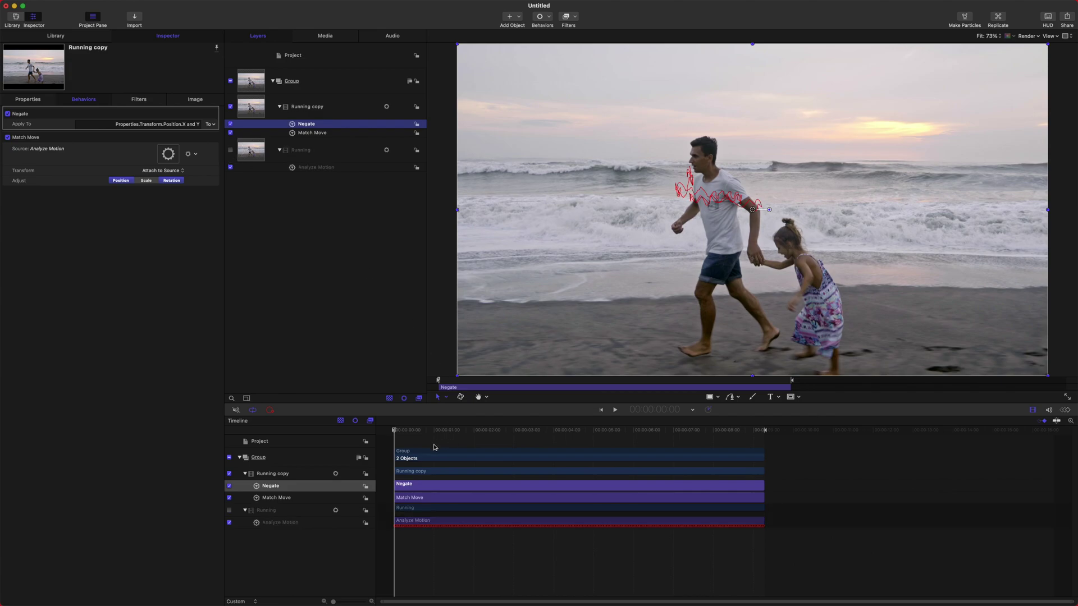
{"action": "left_click", "coordinate": [417, 430]}
{"action": "key", "text": "space"}
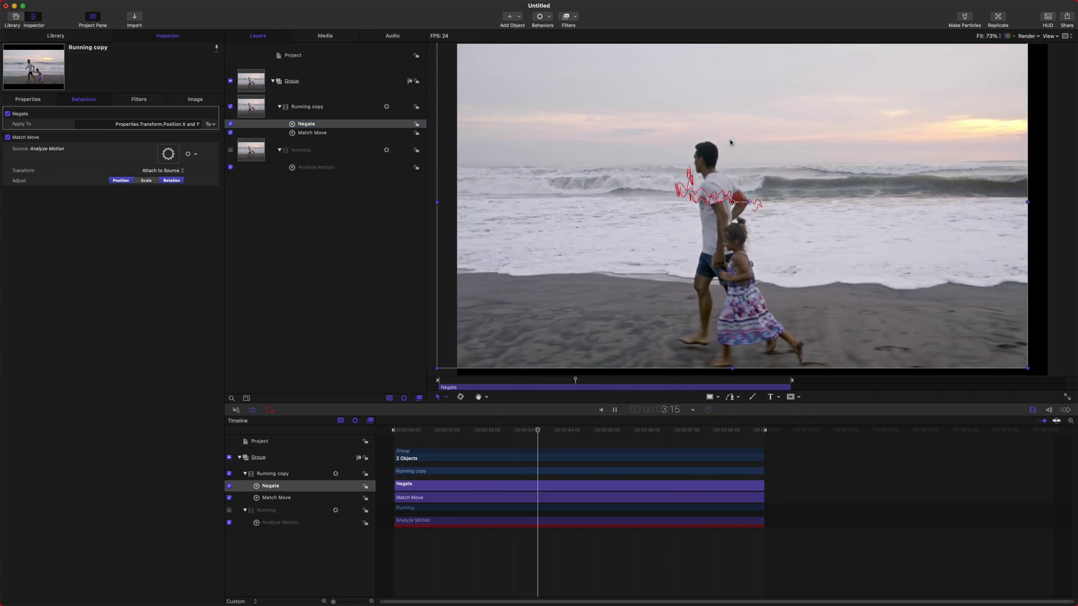
{"action": "left_click_drag", "start_coordinate": [548, 430], "coordinate": [364, 377]}
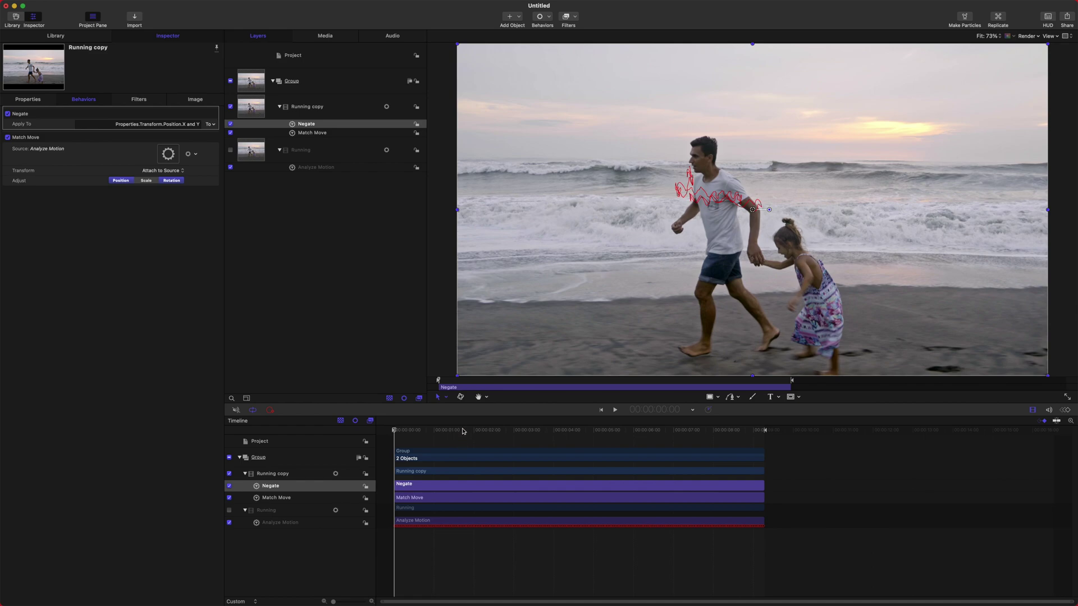
{"action": "left_click_drag", "start_coordinate": [463, 431], "coordinate": [485, 431]}
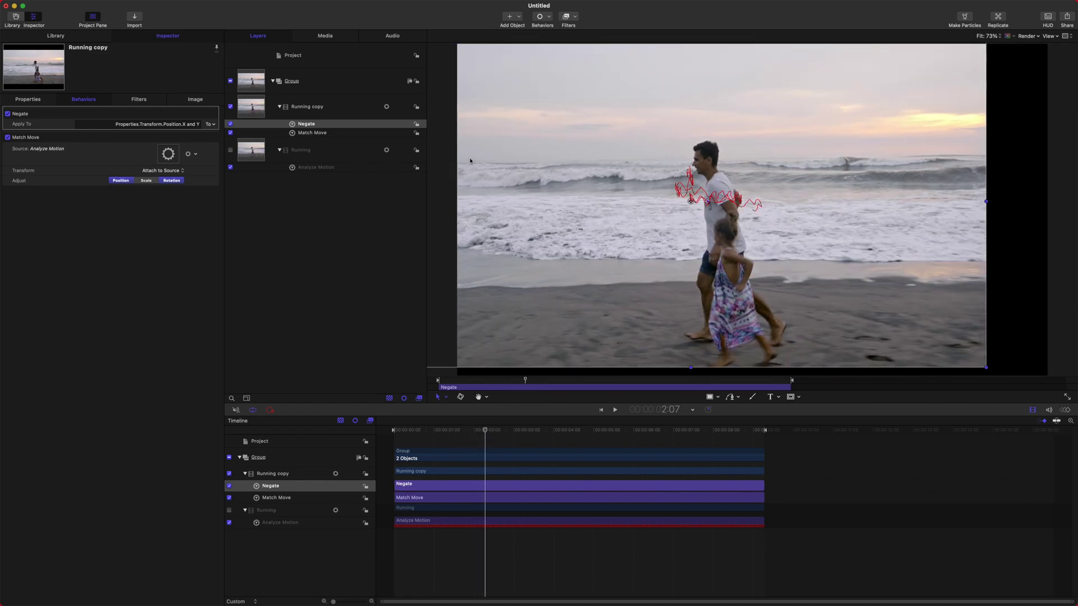
Scale Running copy from 100% up to about 120% in the Properties tab
{"action": "left_click", "coordinate": [29, 99]}
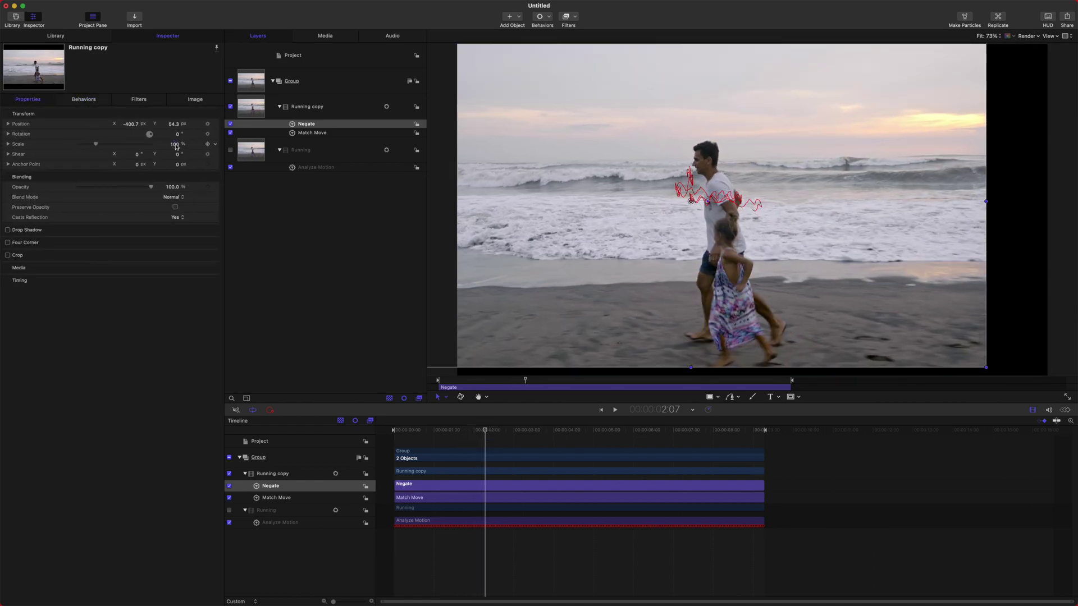
{"action": "left_click_drag", "start_coordinate": [175, 147], "coordinate": [130, 125]}
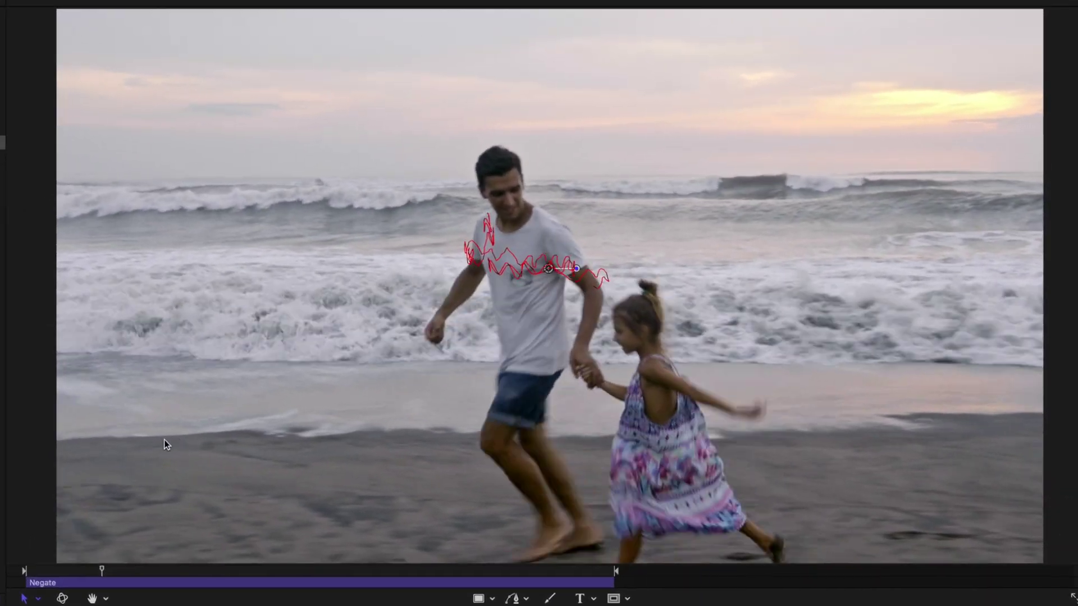